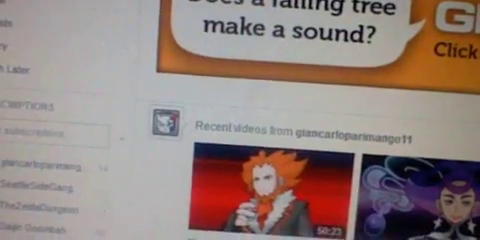
scroll(225, 108, "up", 4)
scroll(225, 108, "up", 3)
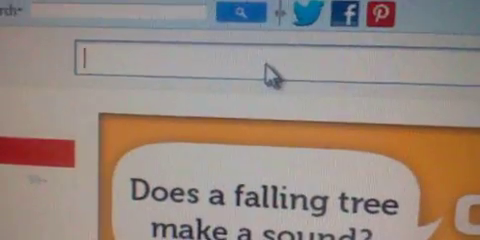
type("mine")
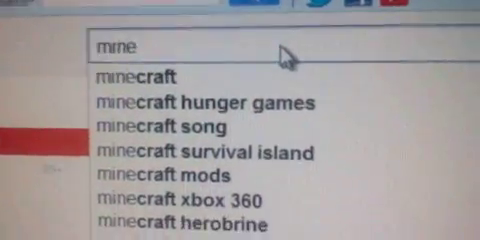